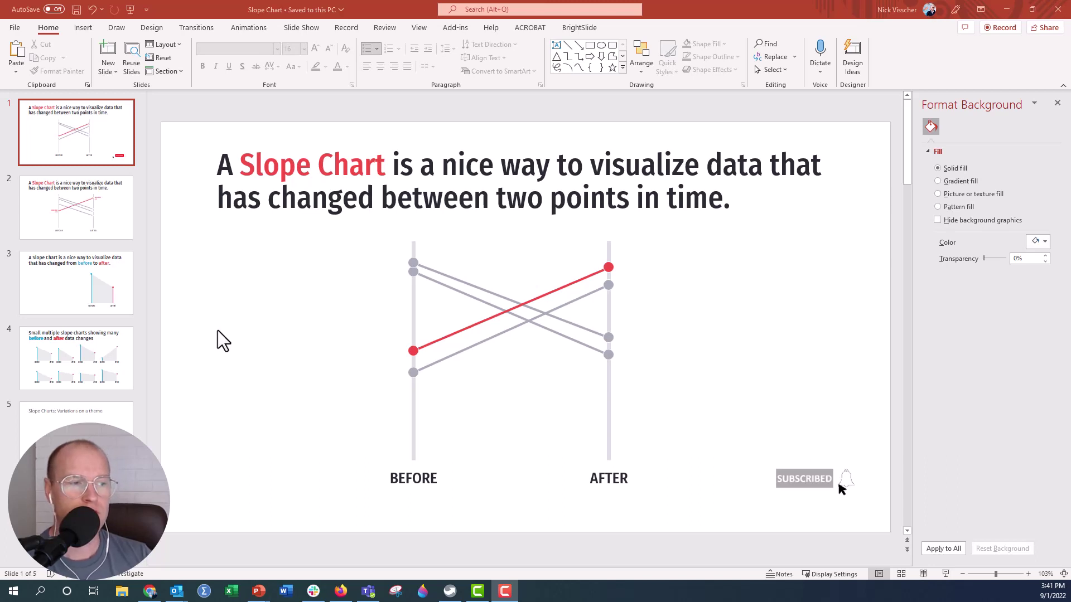
Select the red line series in the slope chart on slide 1.
left_click(429, 356)
left_click(430, 356)
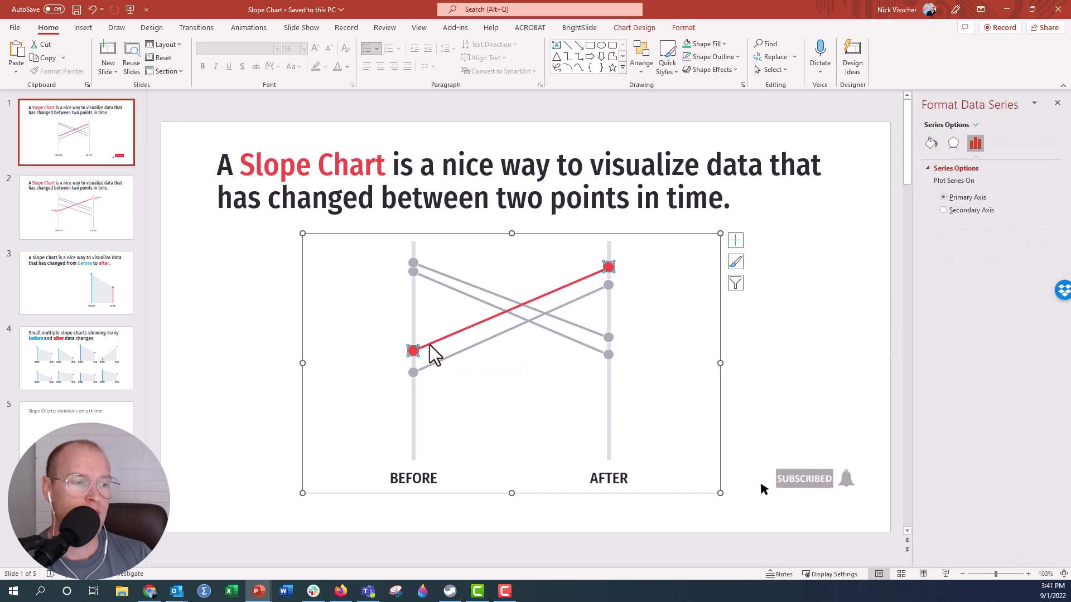
Add data labels to the red series and make them bold, red and 16 pt.
right_click(606, 269)
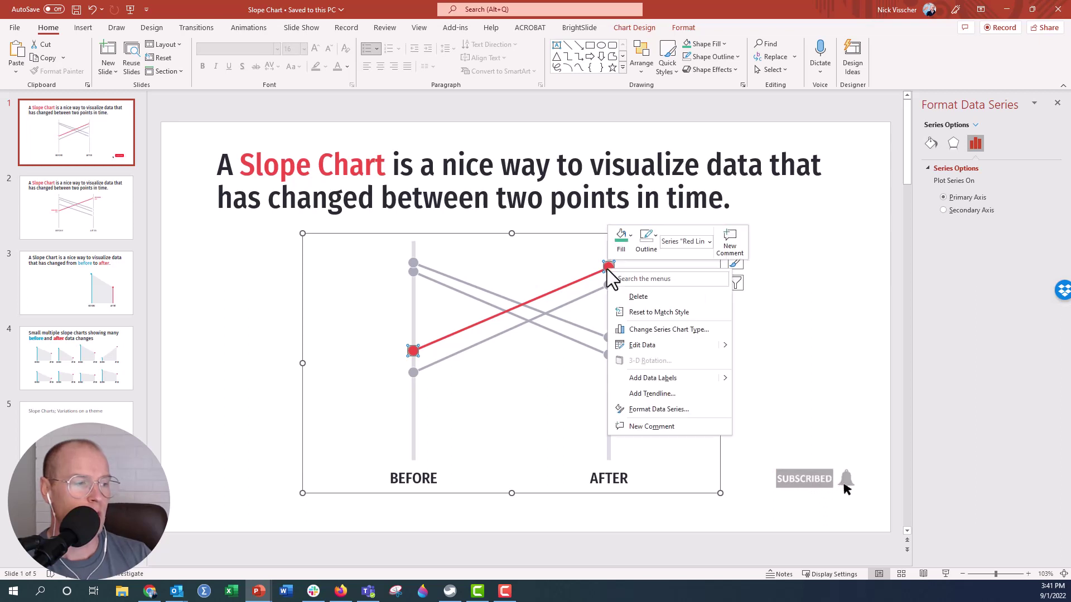
left_click(629, 379)
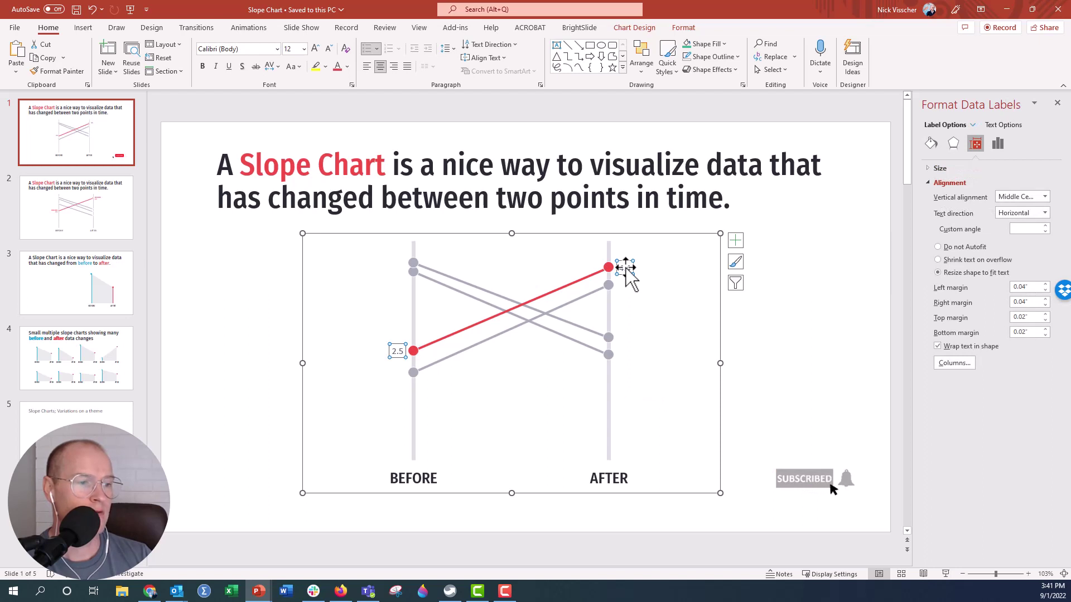
left_click(337, 67)
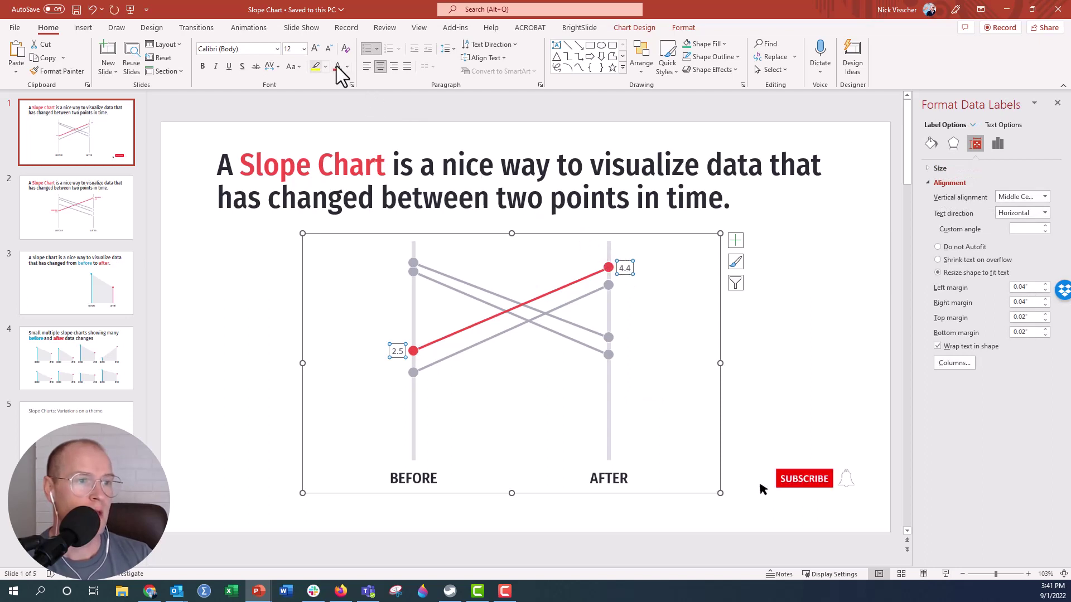
left_click(202, 66)
left_click(316, 49)
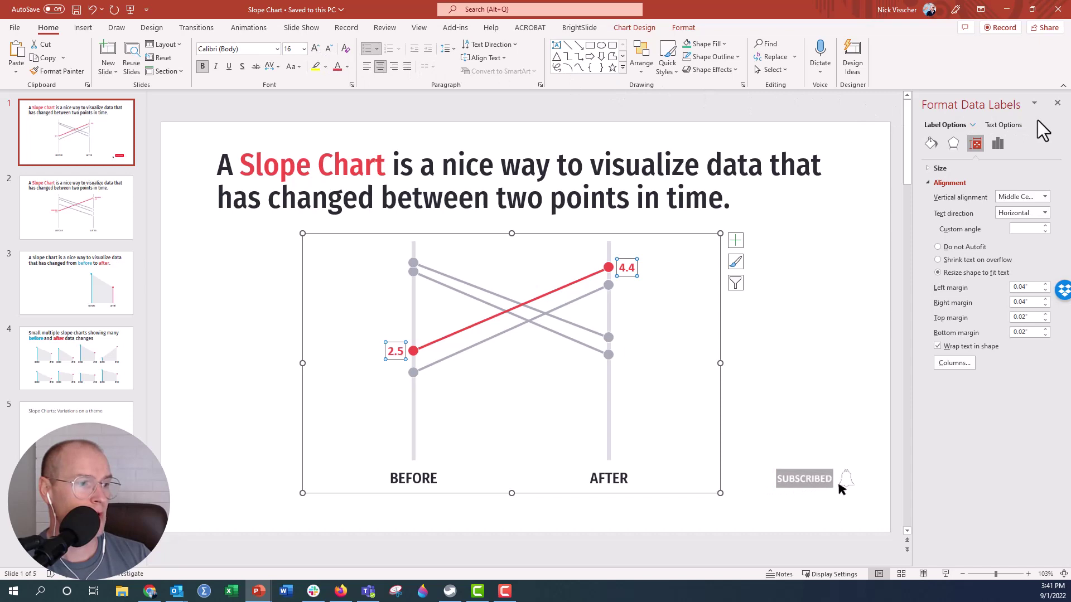
Try each label position, then place the 2.5 and 4.4 labels left of their points.
left_click(1001, 148)
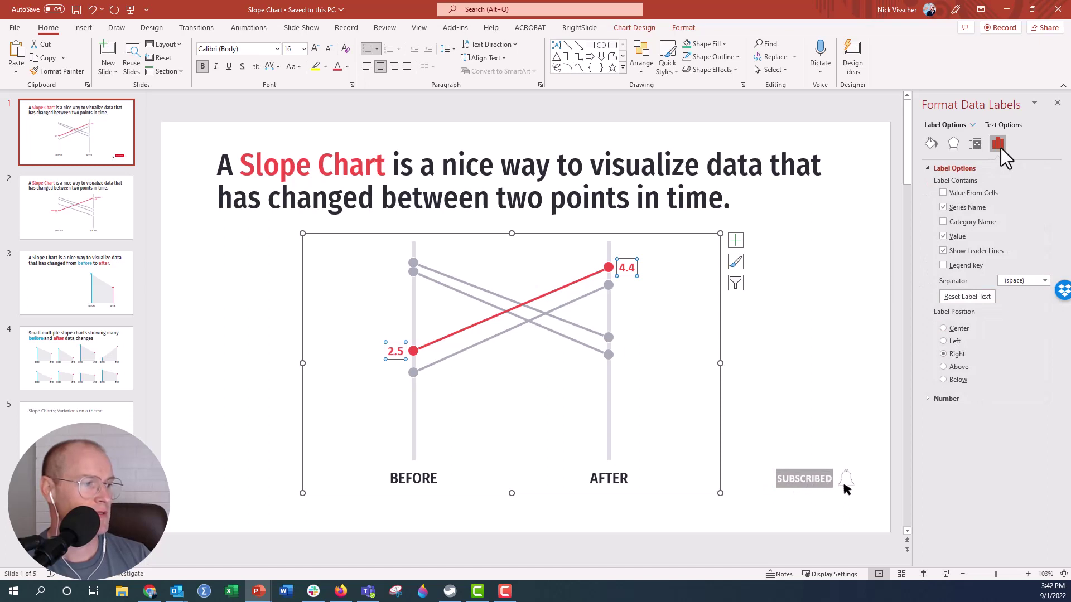
left_click(960, 330)
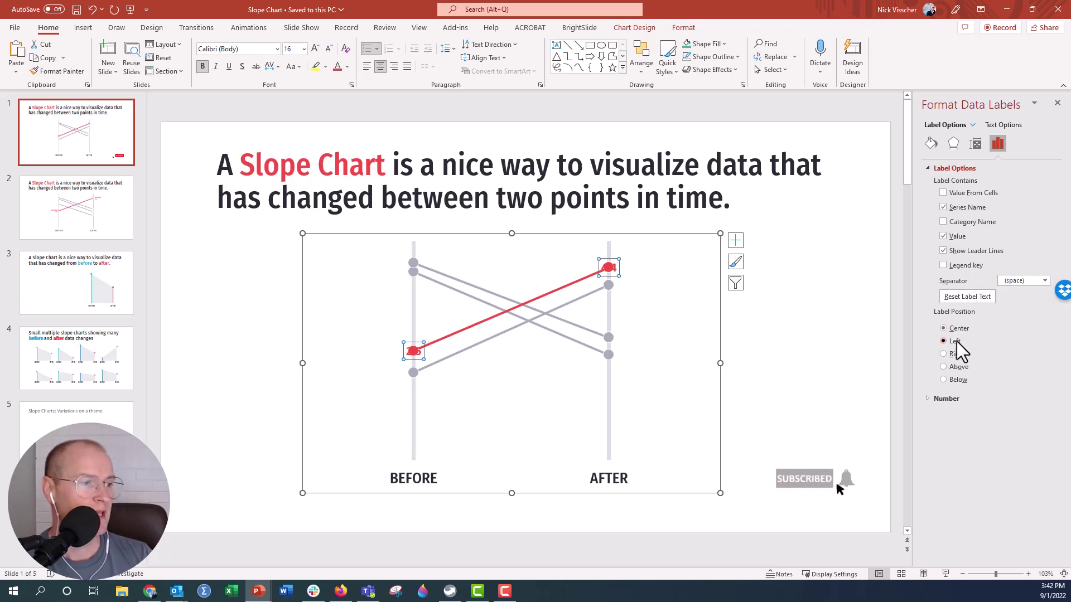
left_click(956, 341)
left_click(956, 355)
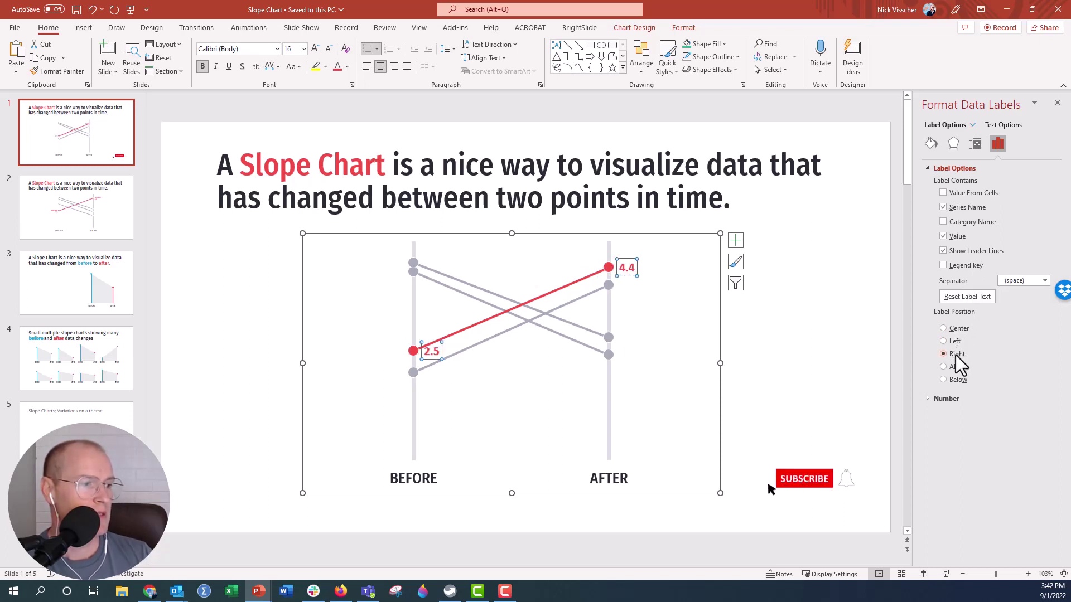
left_click(956, 369)
left_click(957, 381)
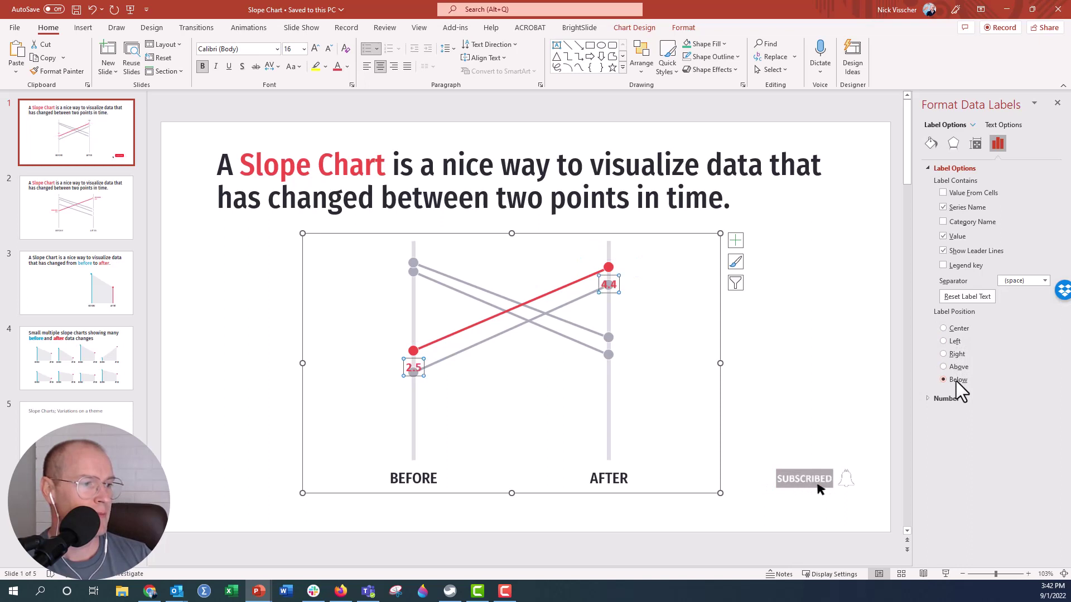
left_click(956, 341)
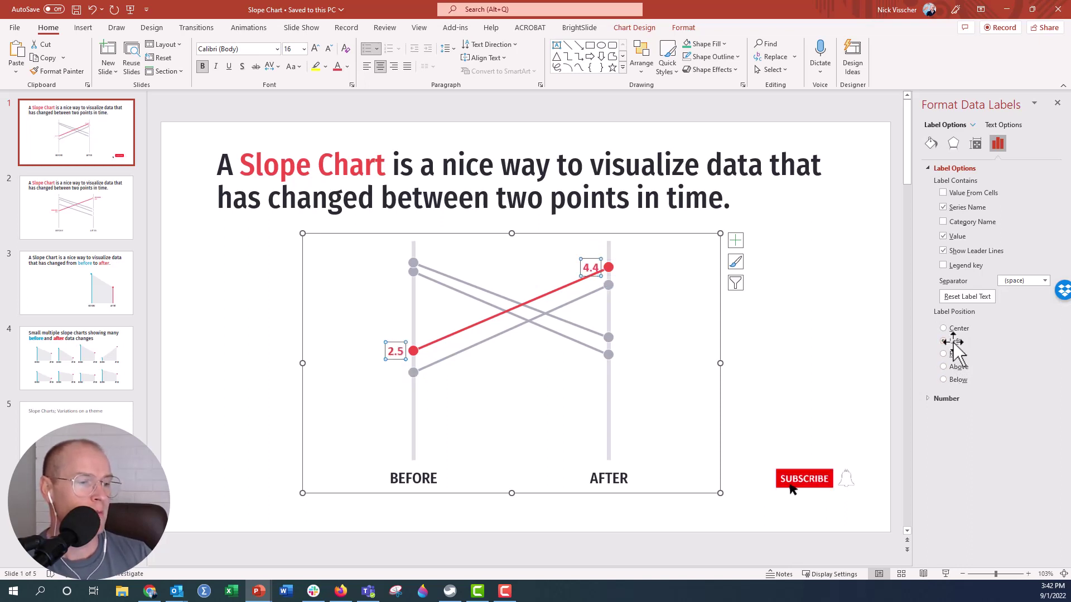
mouse_move(547, 276)
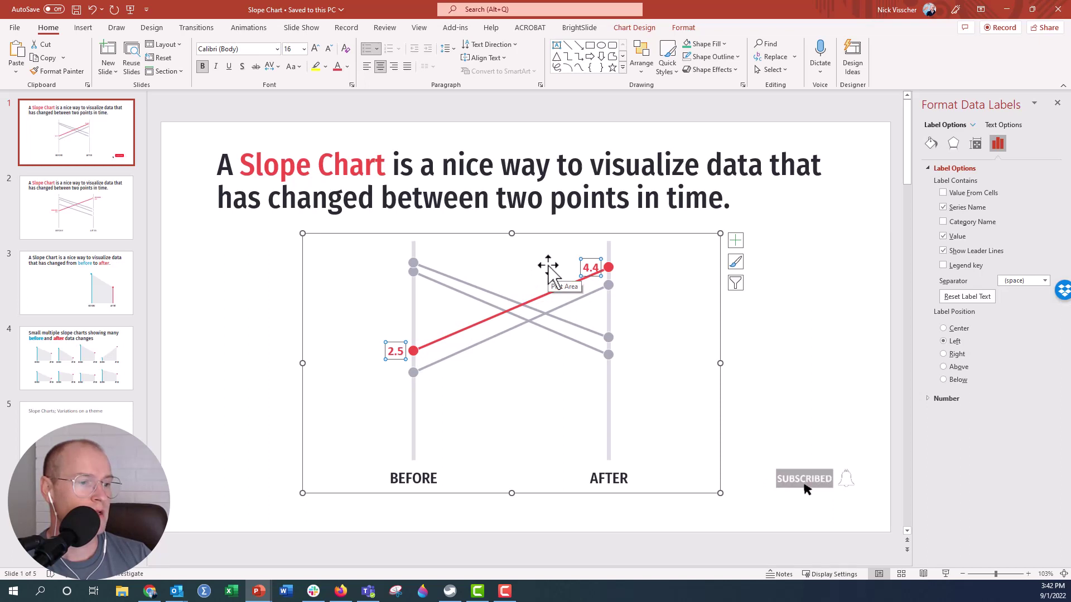
Move only the 4.4 label right of its point, keeping 2.5 on the left.
left_click(591, 270)
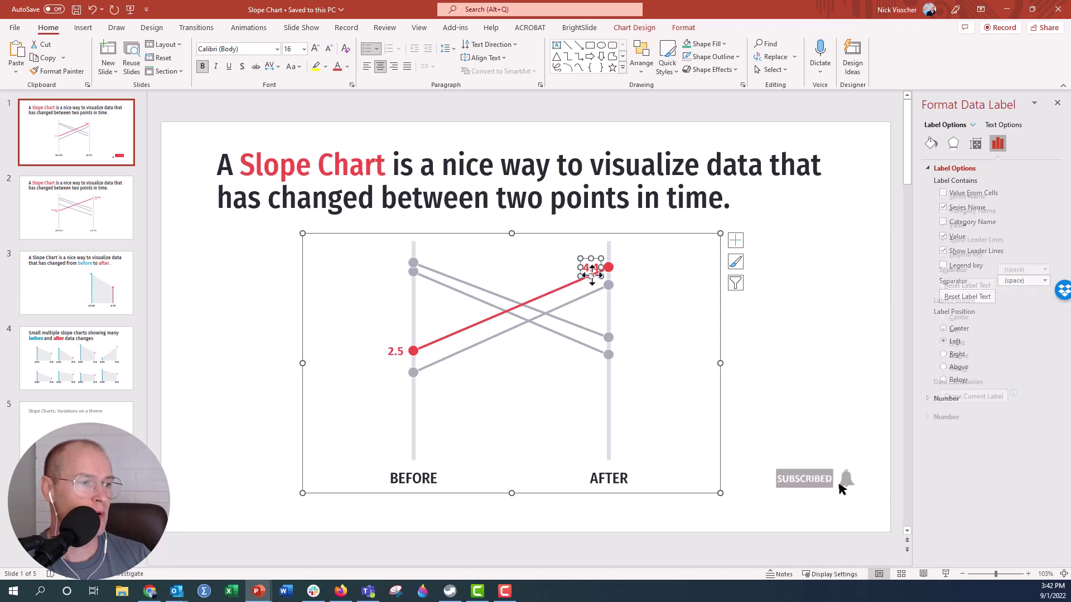
left_click(956, 344)
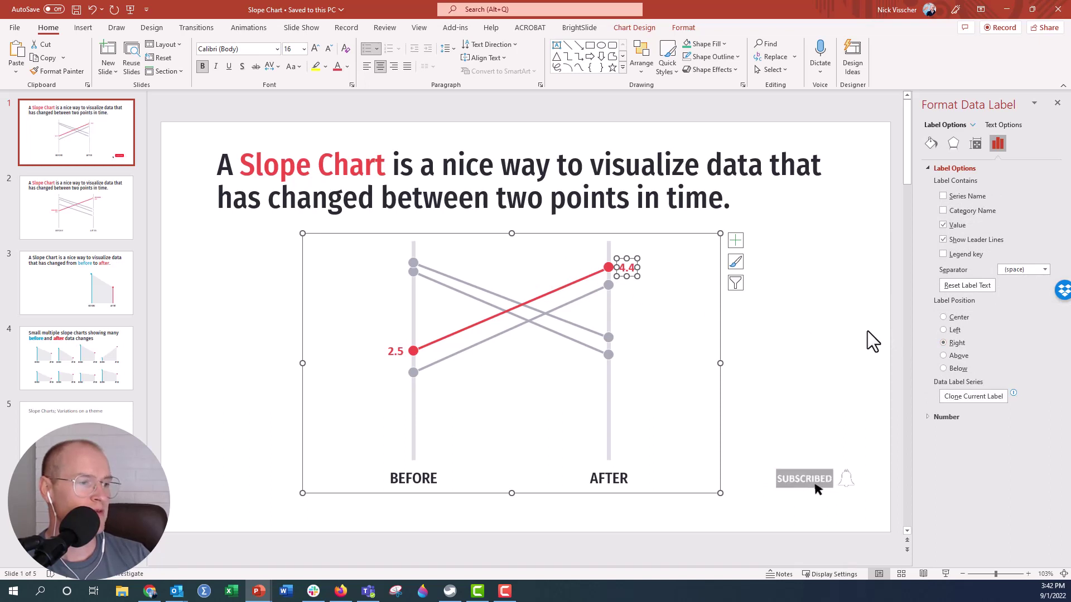
left_click(396, 351)
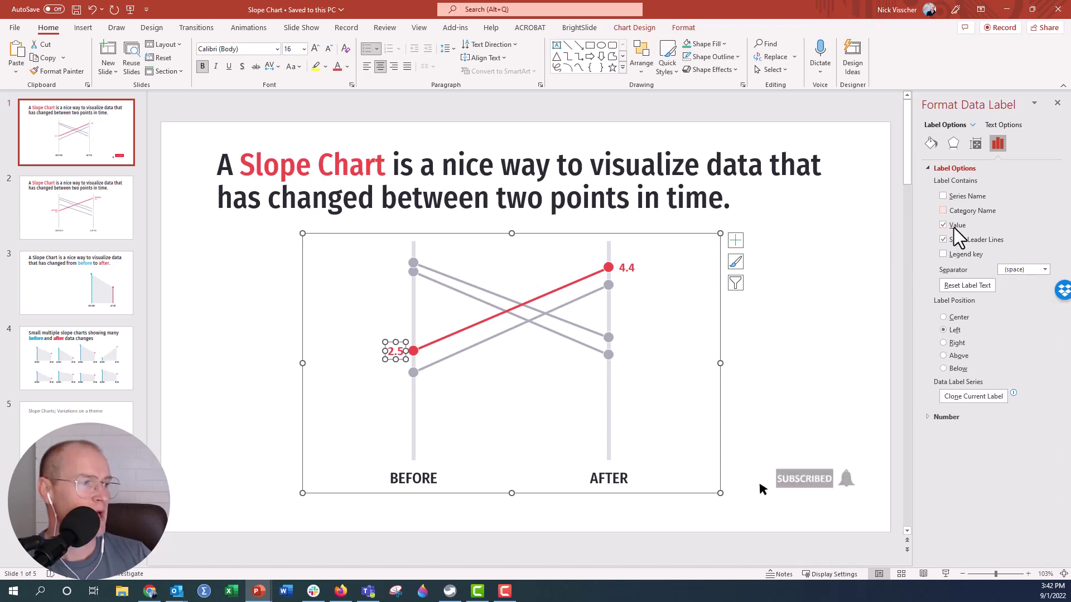
Add the series name to the left label so it reads 'Red Line 2.5'.
left_click(942, 210)
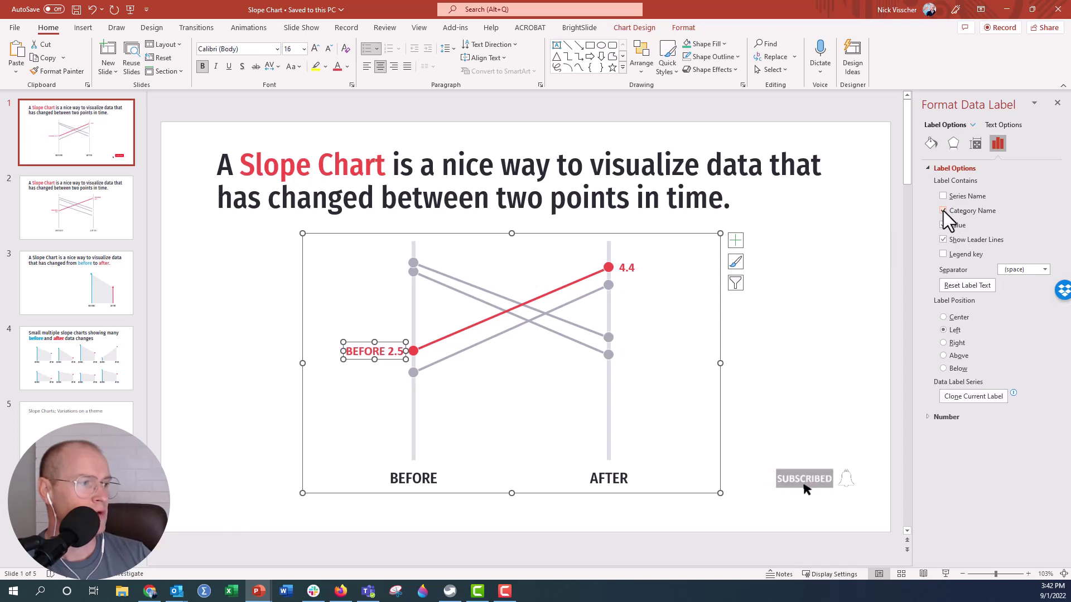
left_click(943, 211)
left_click(943, 197)
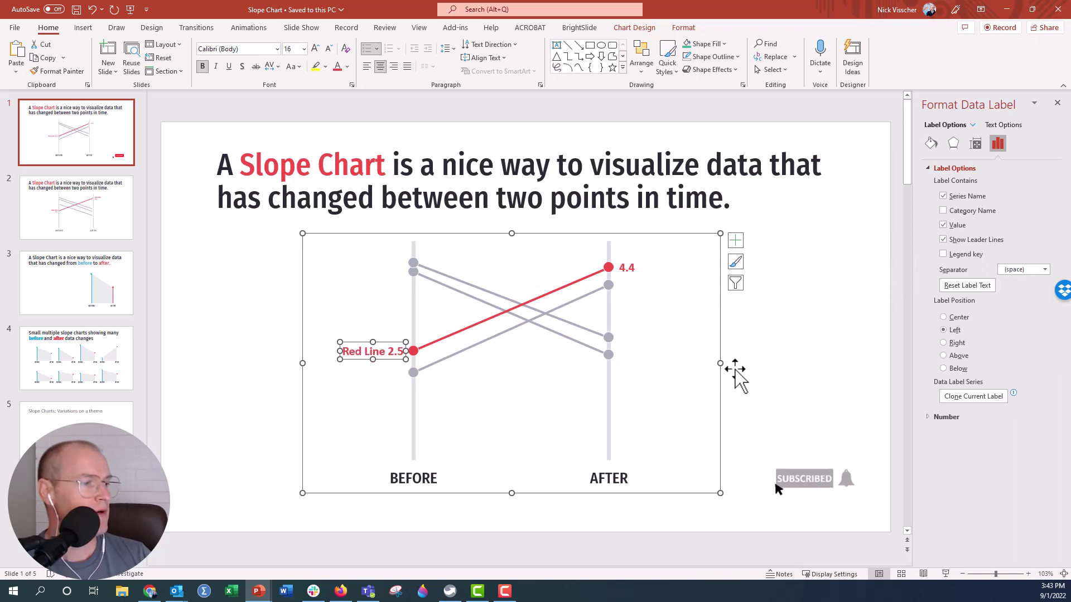
left_click(750, 377)
left_click(352, 354)
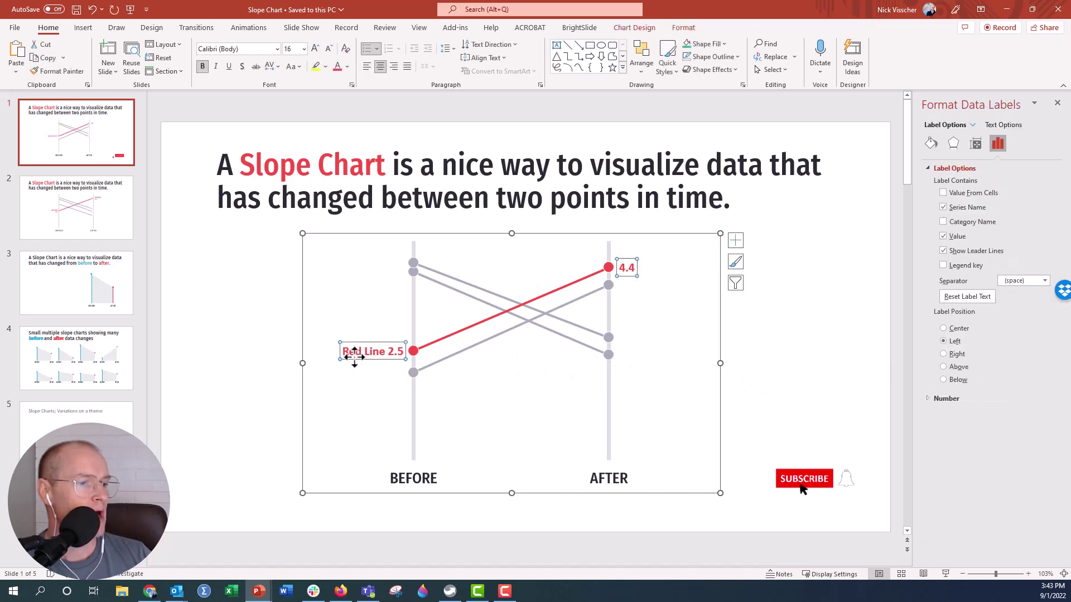
left_click(352, 353)
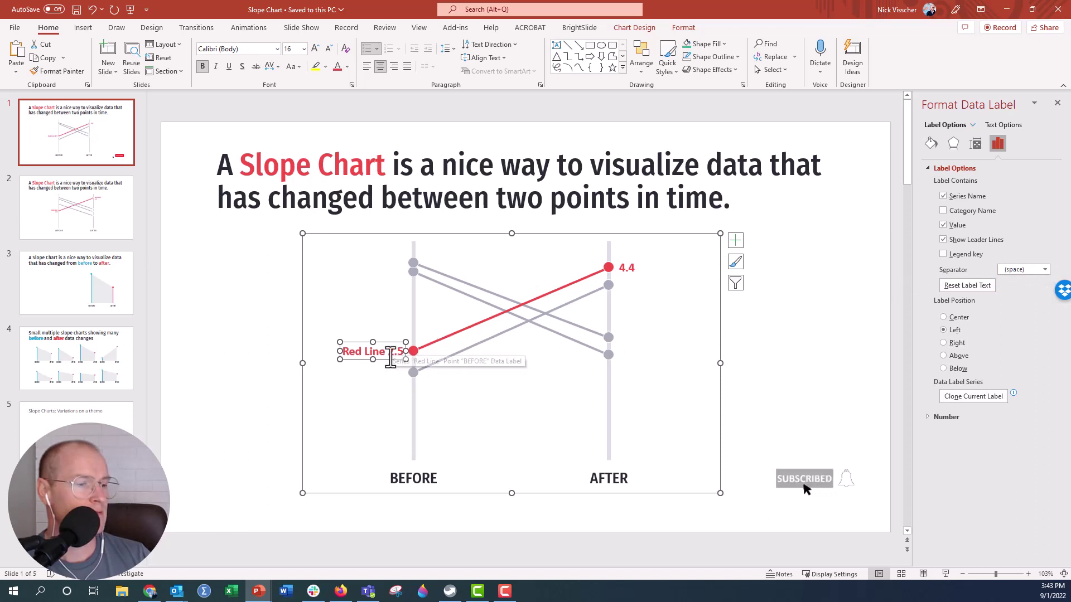
Try comma, semicolon and period separators, then put the value on a new line.
left_click(1043, 269)
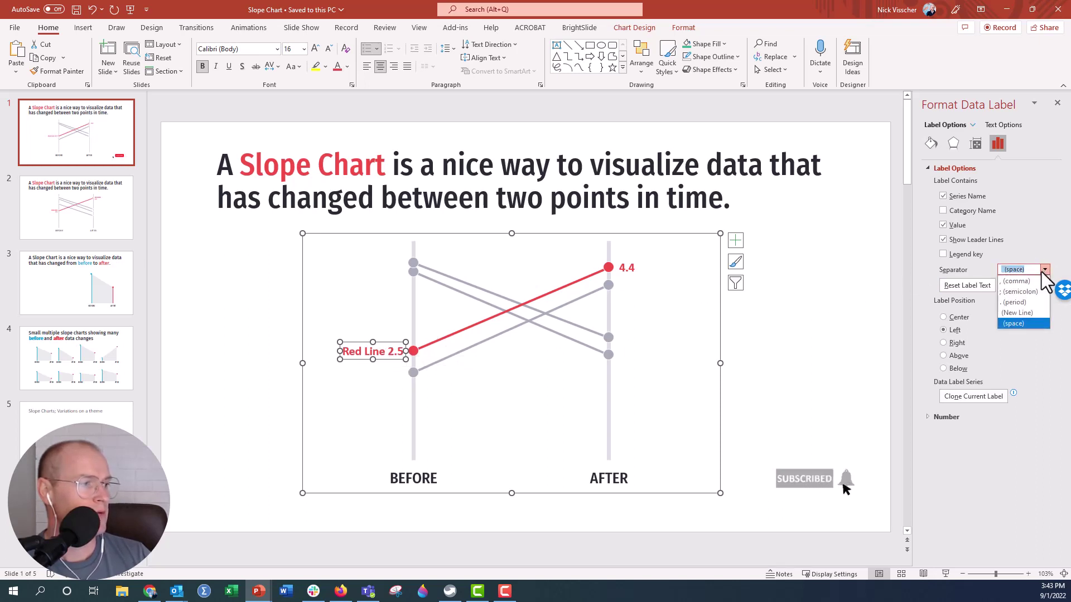
left_click(1039, 282)
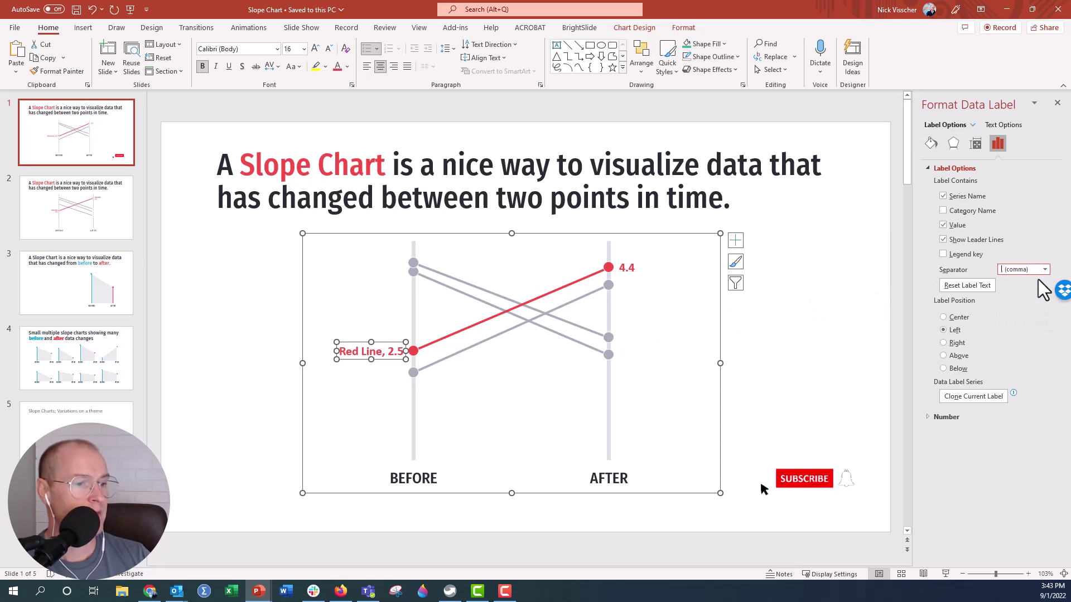
left_click(1045, 270)
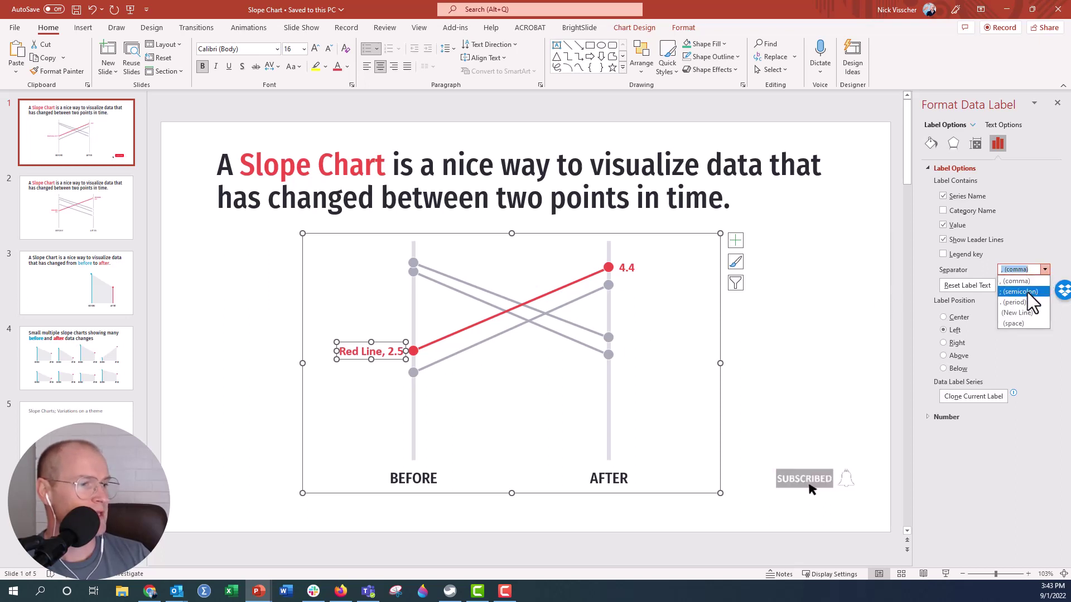
left_click(1030, 291)
left_click(1044, 269)
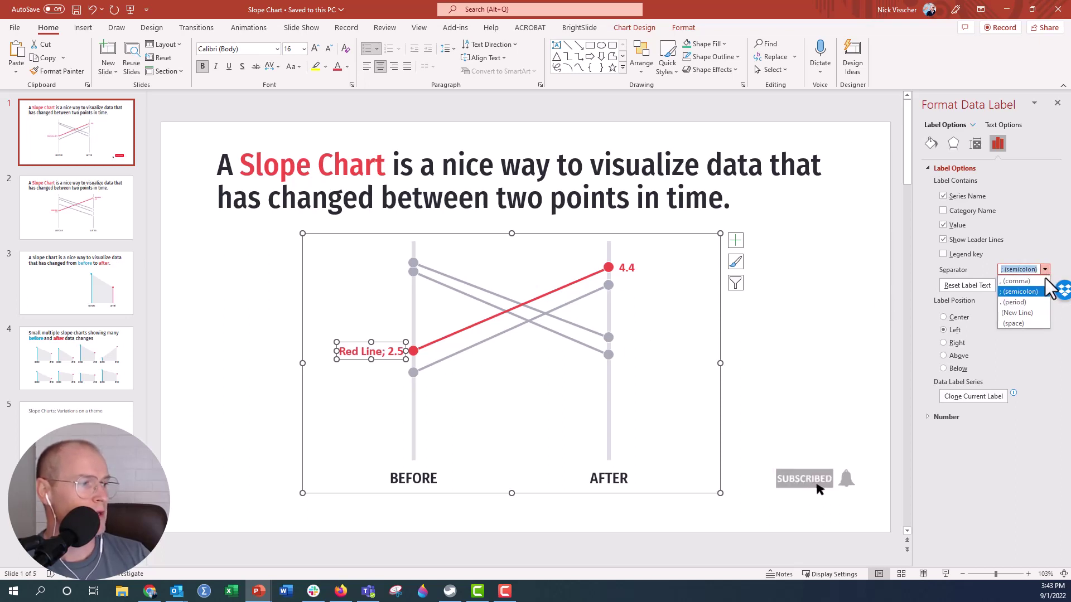
left_click(1041, 301)
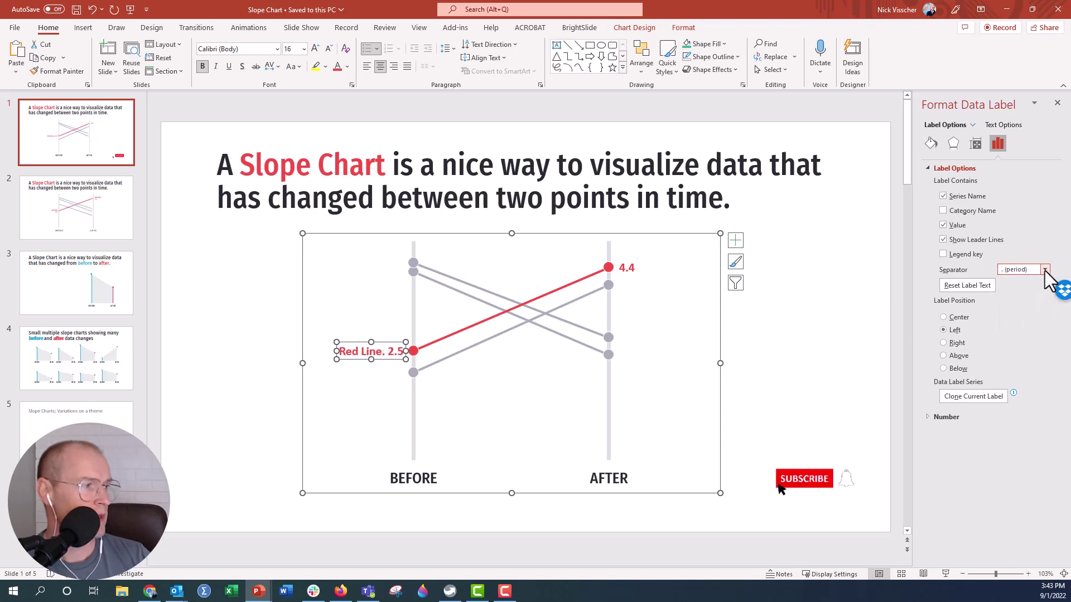
left_click(1045, 269)
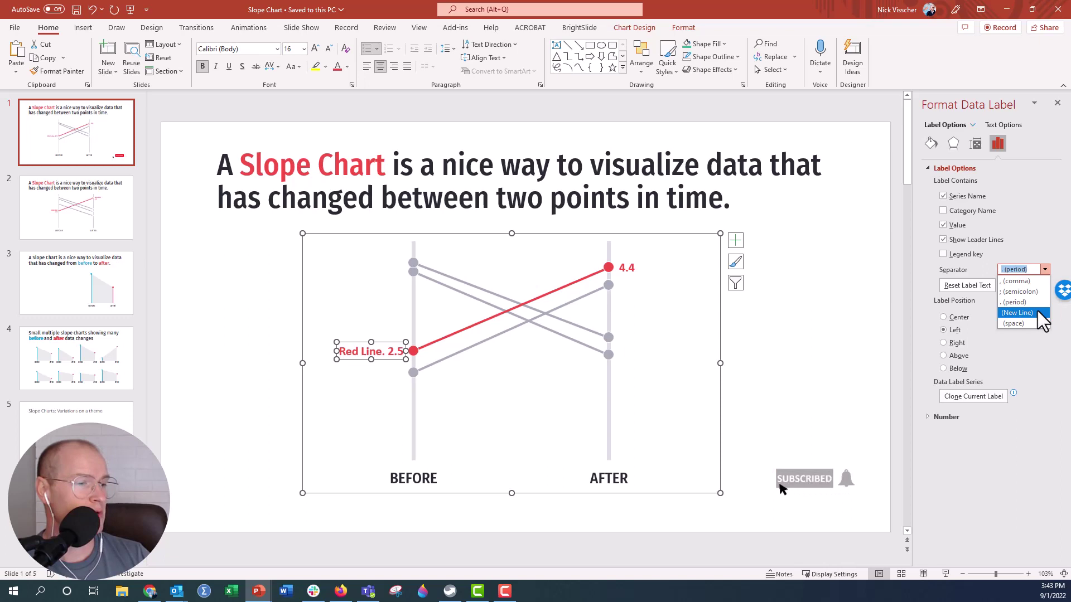
left_click(1042, 313)
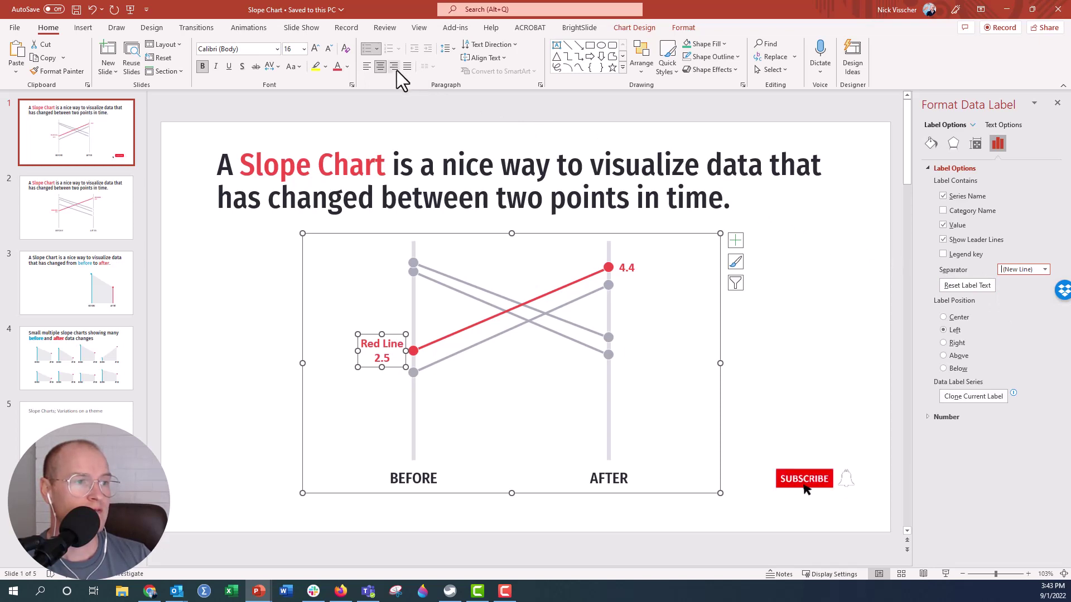
Right-align the Red Line 2.5 label text, keeping the New Line separator.
left_click(396, 70)
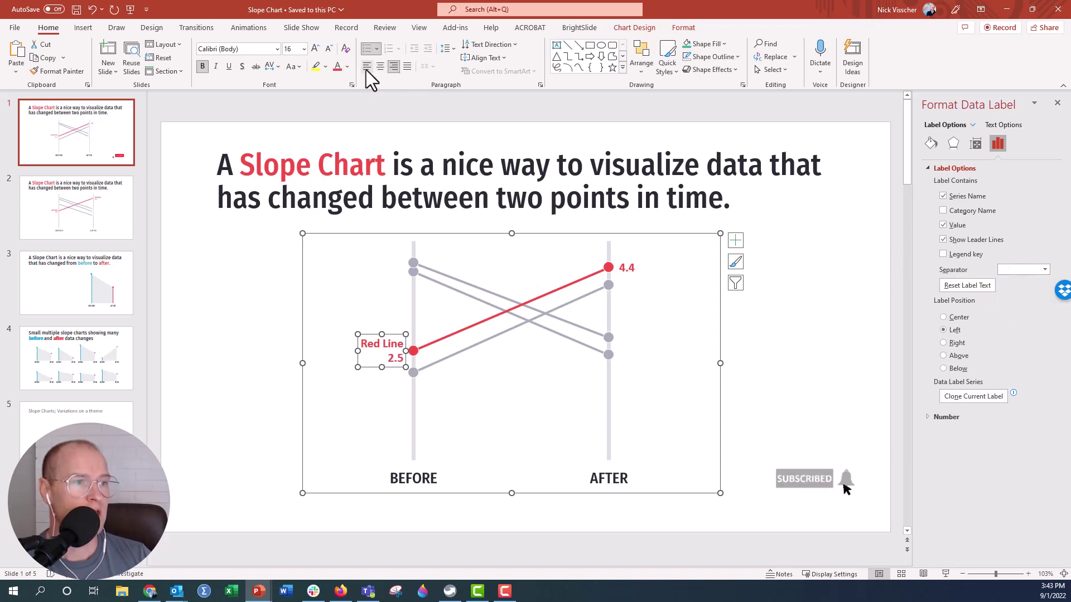
left_click(366, 67)
left_click(381, 68)
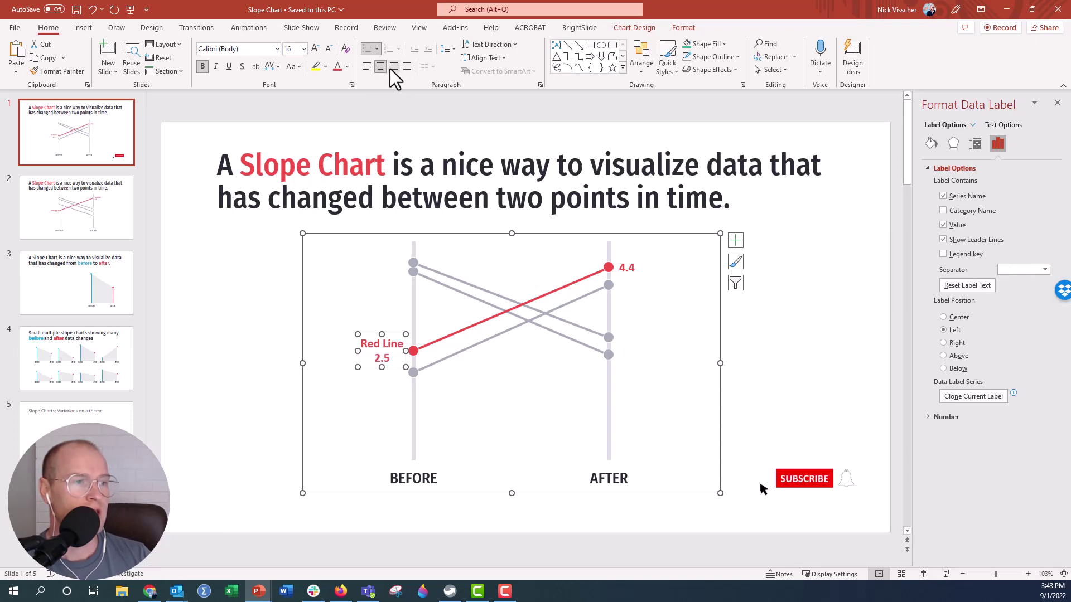
left_click(390, 68)
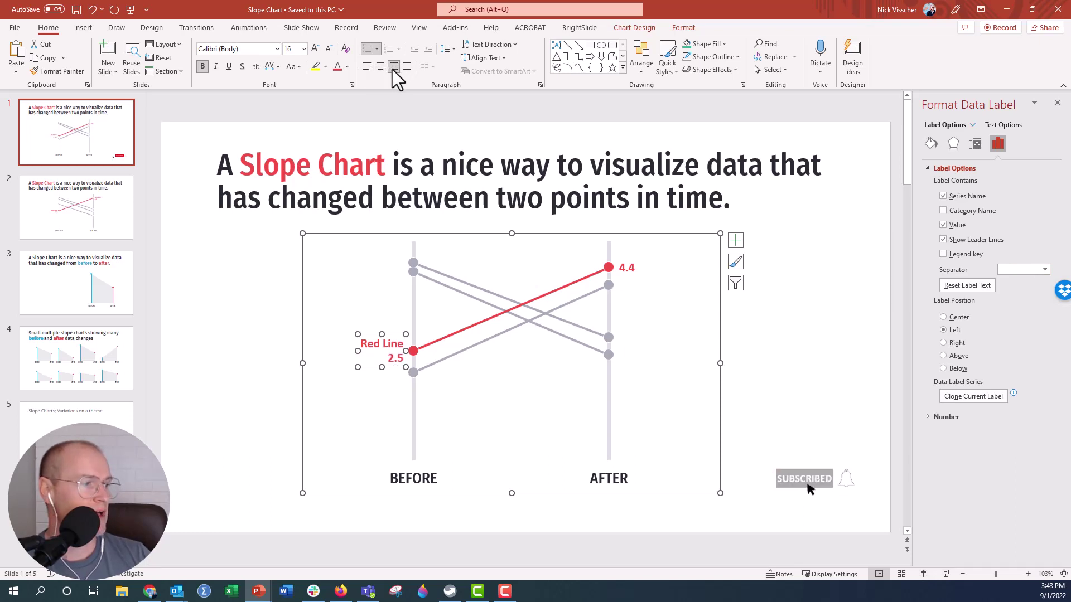
left_click(1044, 270)
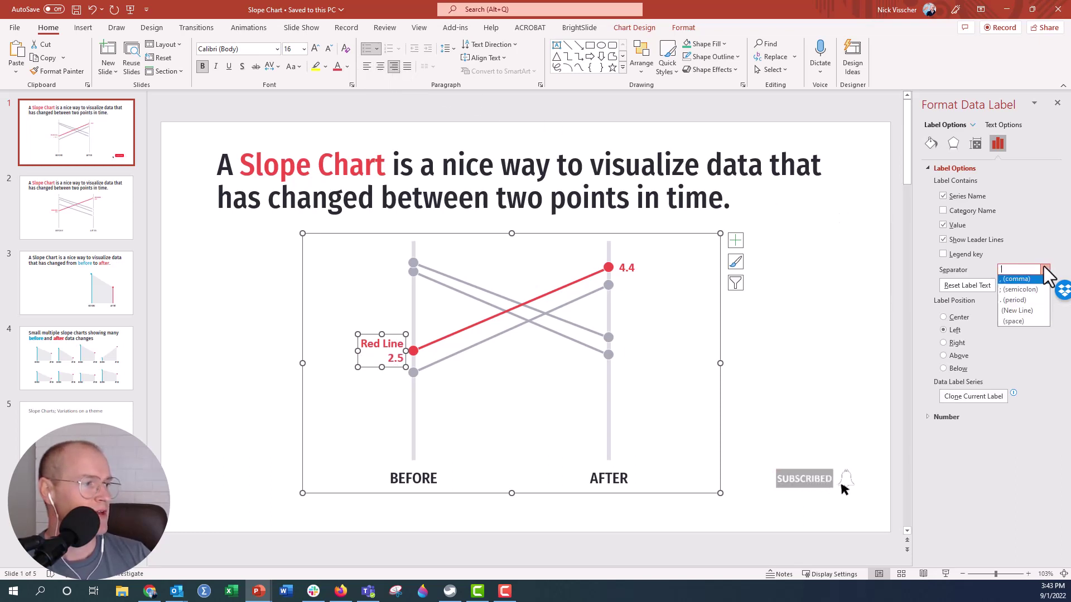
left_click(1036, 311)
left_click(975, 144)
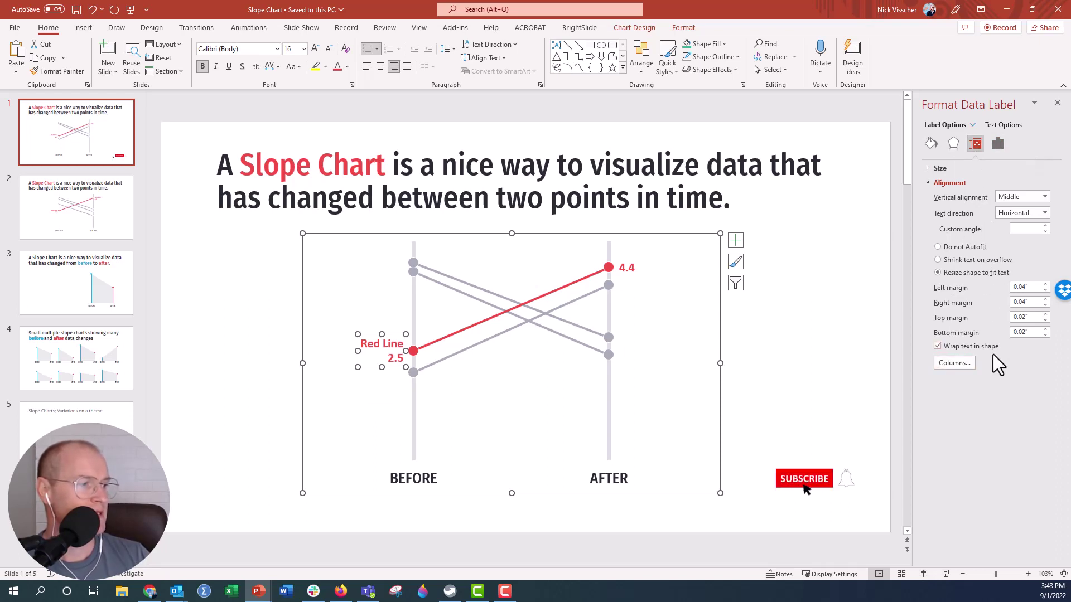
Turn off text wrapping for the Red Line 2.5 label.
left_click(937, 347)
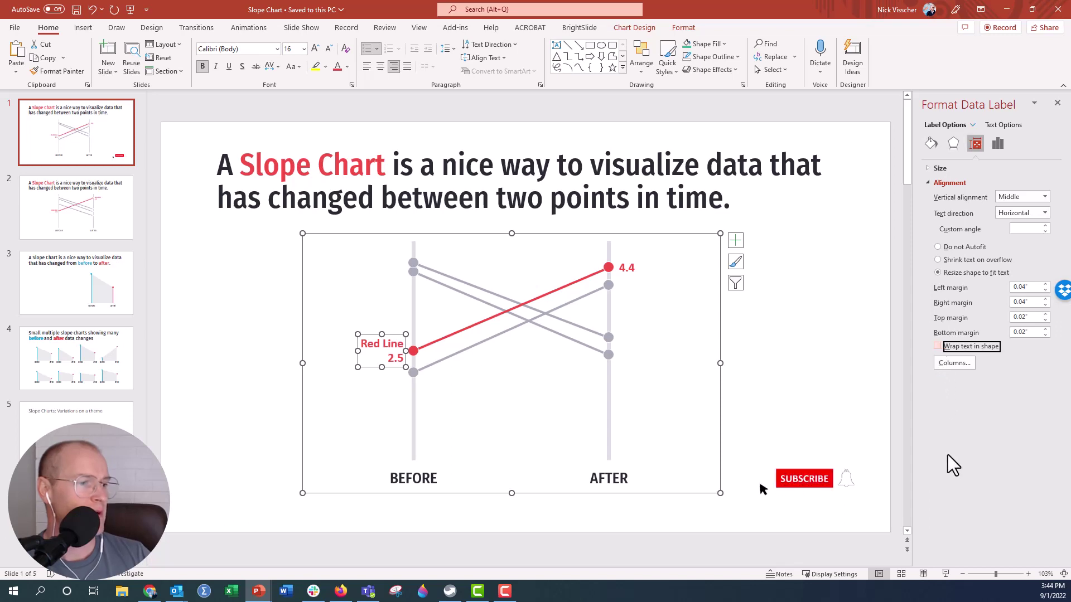
left_click(369, 366)
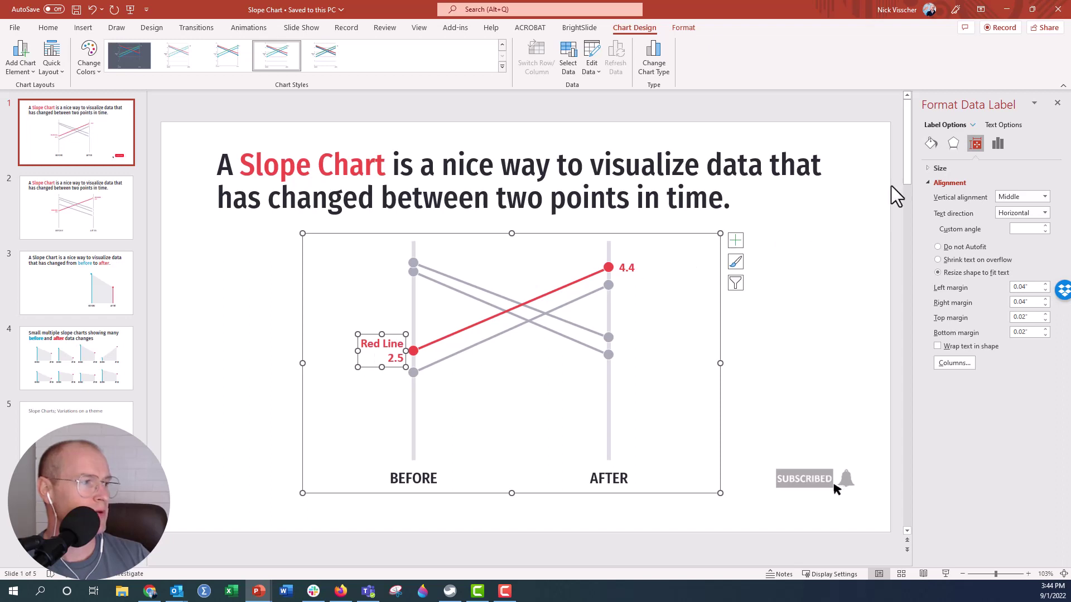
left_click(997, 143)
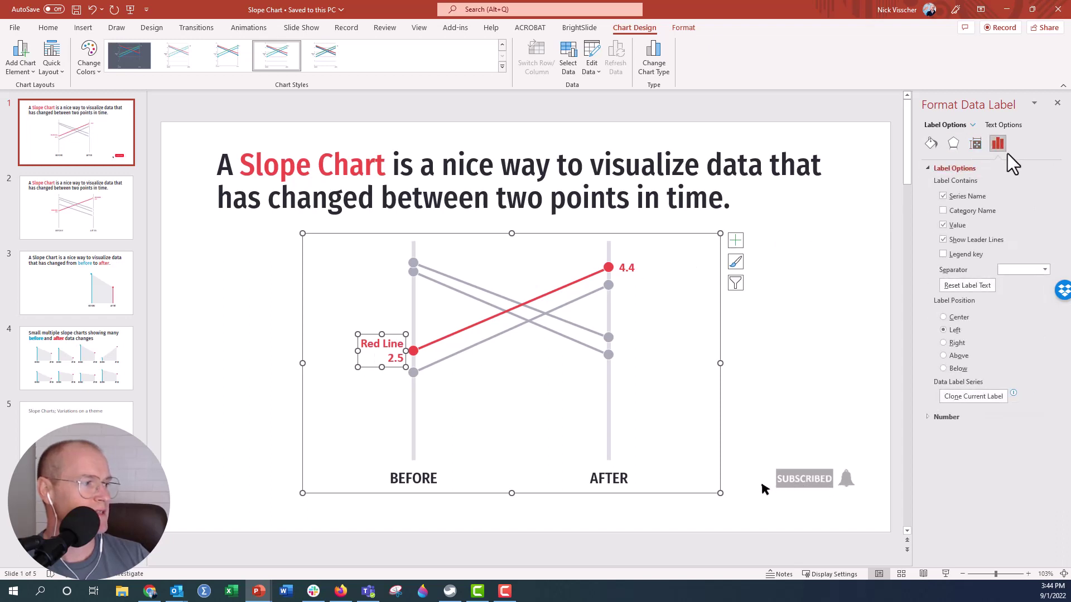
Try period and New Line separators, then separate name and value with a space.
left_click(1045, 269)
left_click(1029, 307)
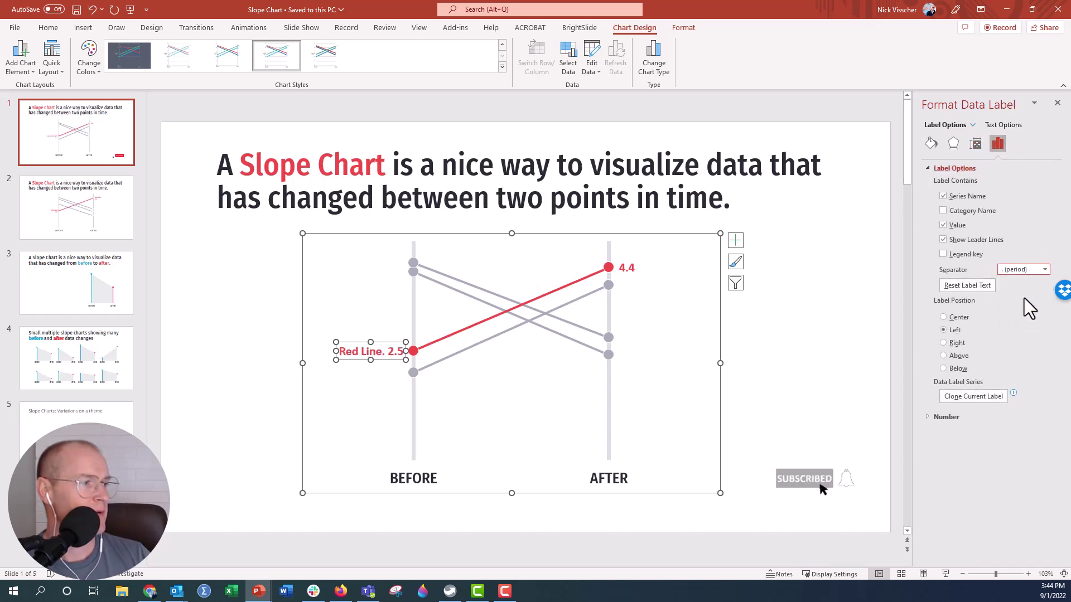
left_click(1045, 270)
left_click(1038, 321)
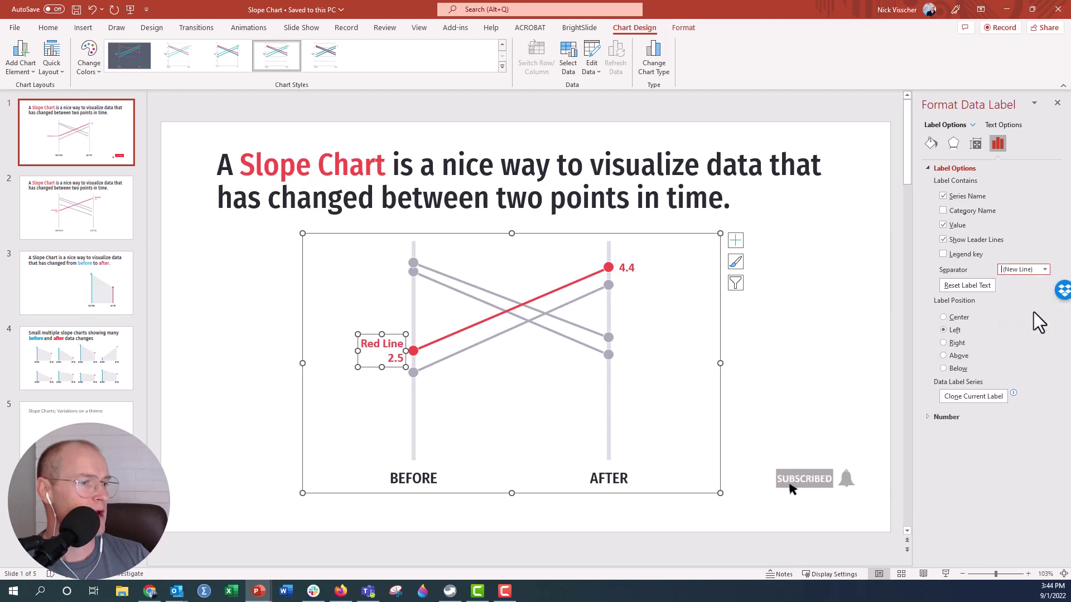
left_click(1044, 270)
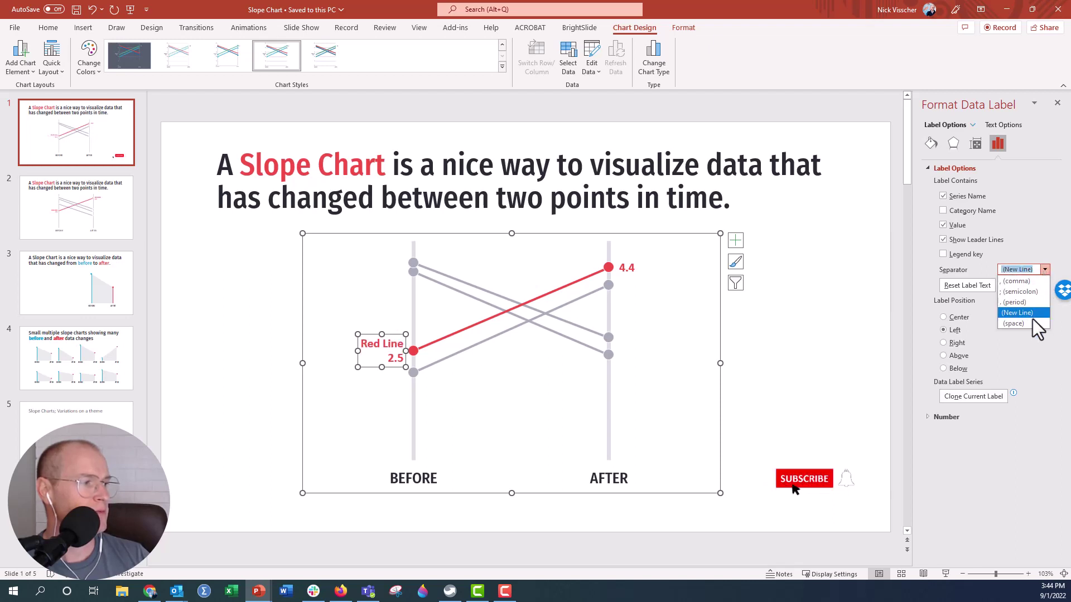
left_click(1038, 333)
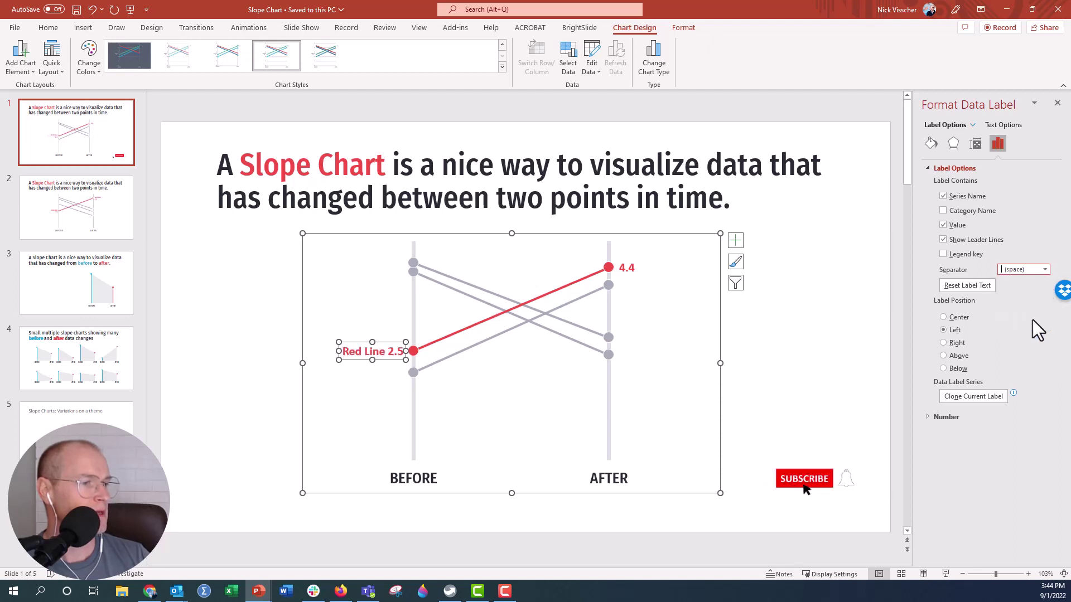
left_click(802, 387)
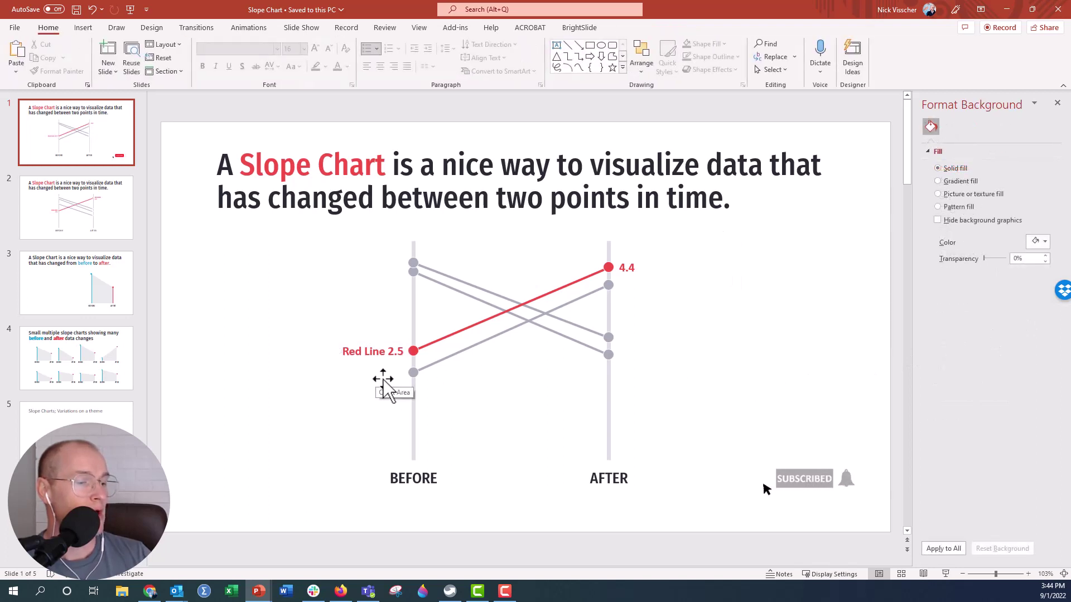
Add the series name to the 4.4 label alone so it reads 'Red Line 4.4'.
left_click(627, 268)
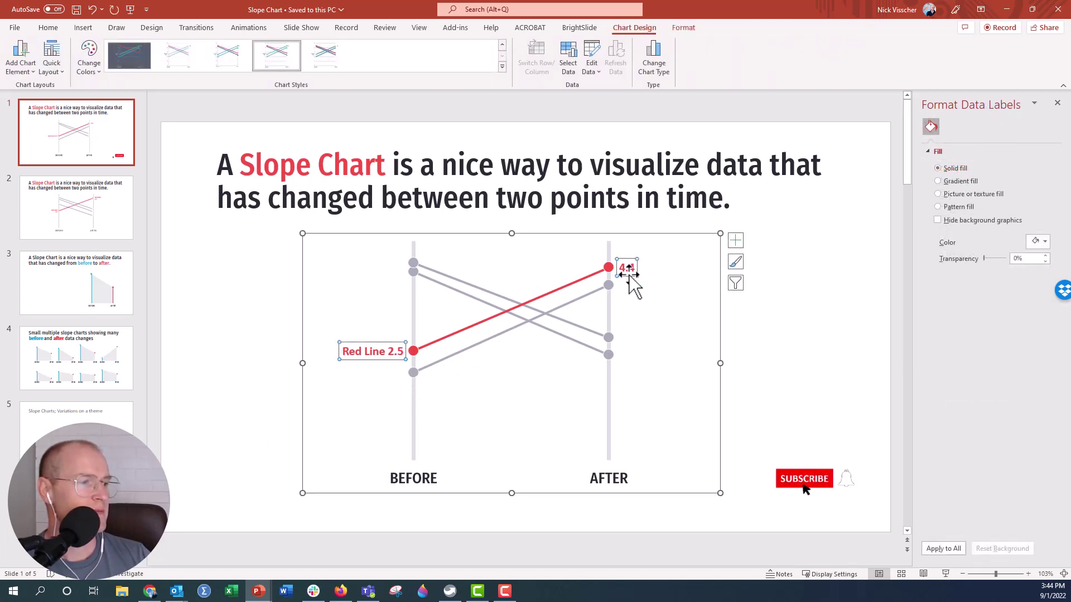
left_click(628, 269)
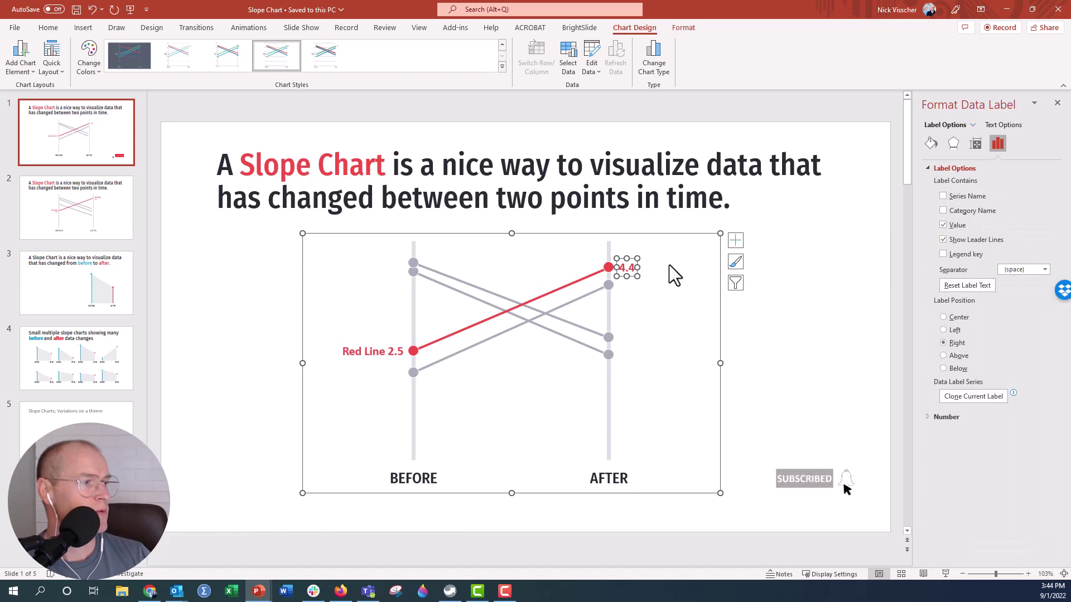
left_click(943, 196)
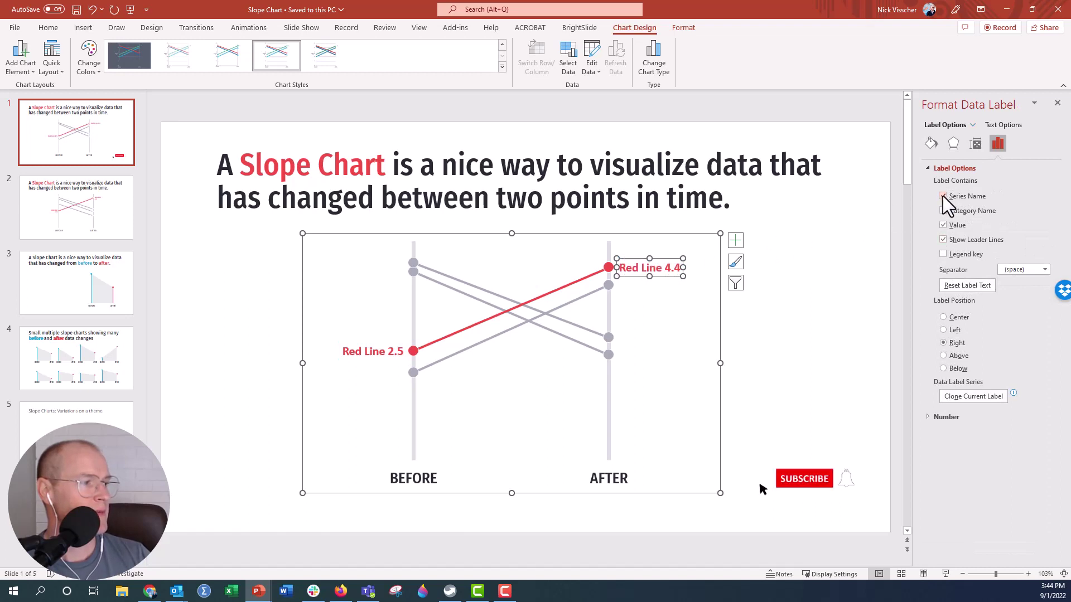
left_click(816, 339)
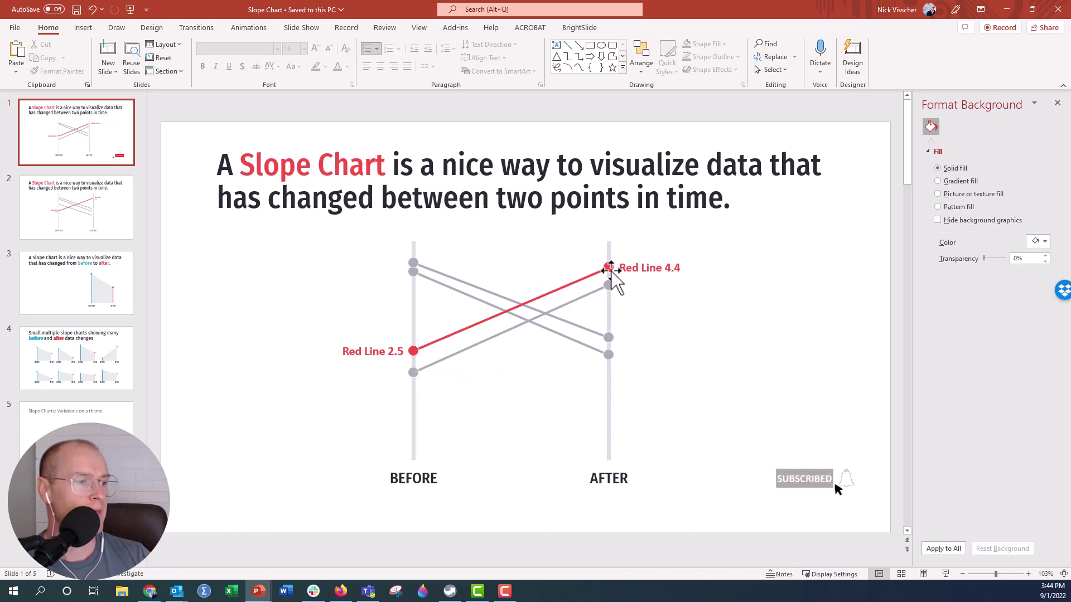
mouse_move(608, 268)
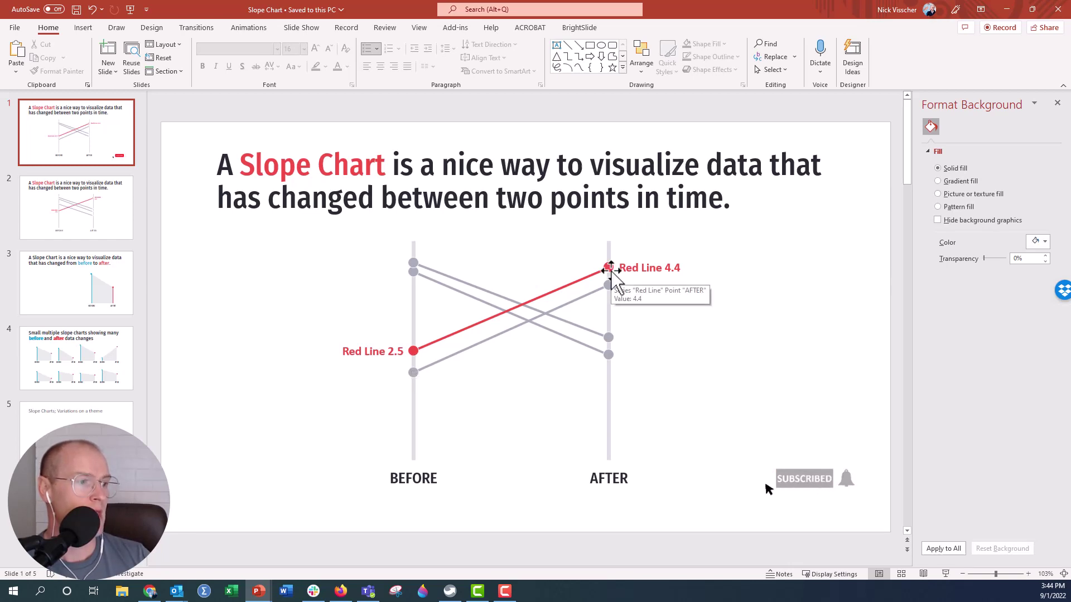
Swap the right label's fields so it reads '4.4 Red Line', value first.
left_click(623, 268)
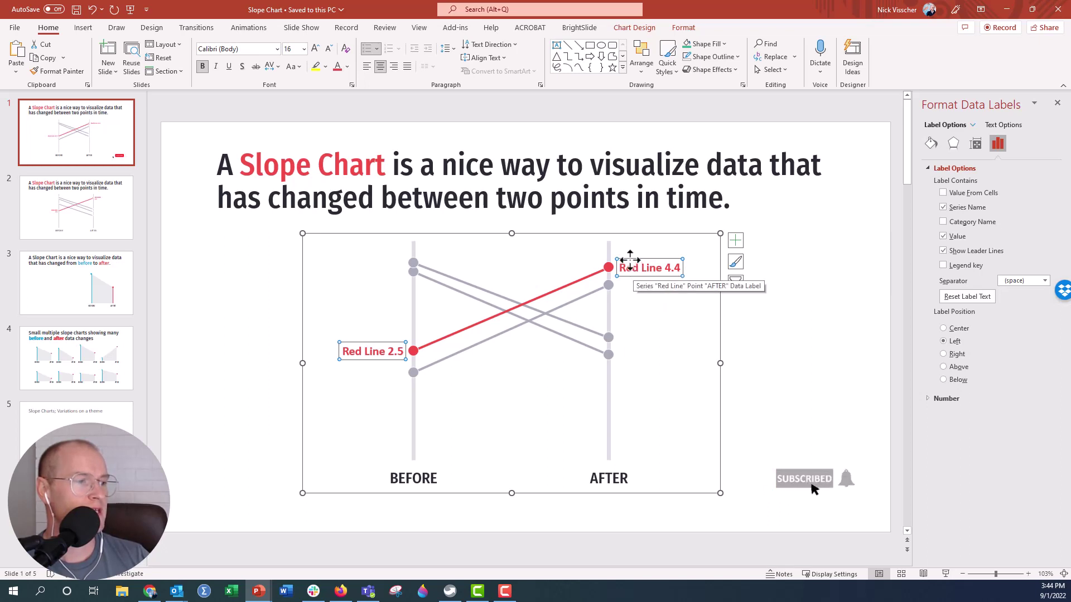
left_click(629, 260)
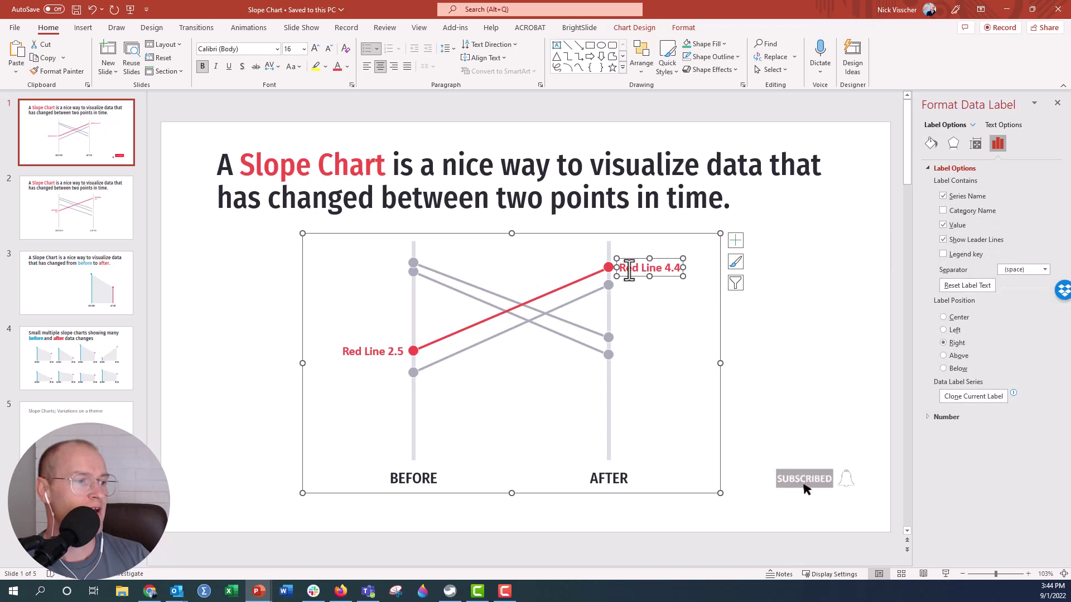
triple_click(628, 269)
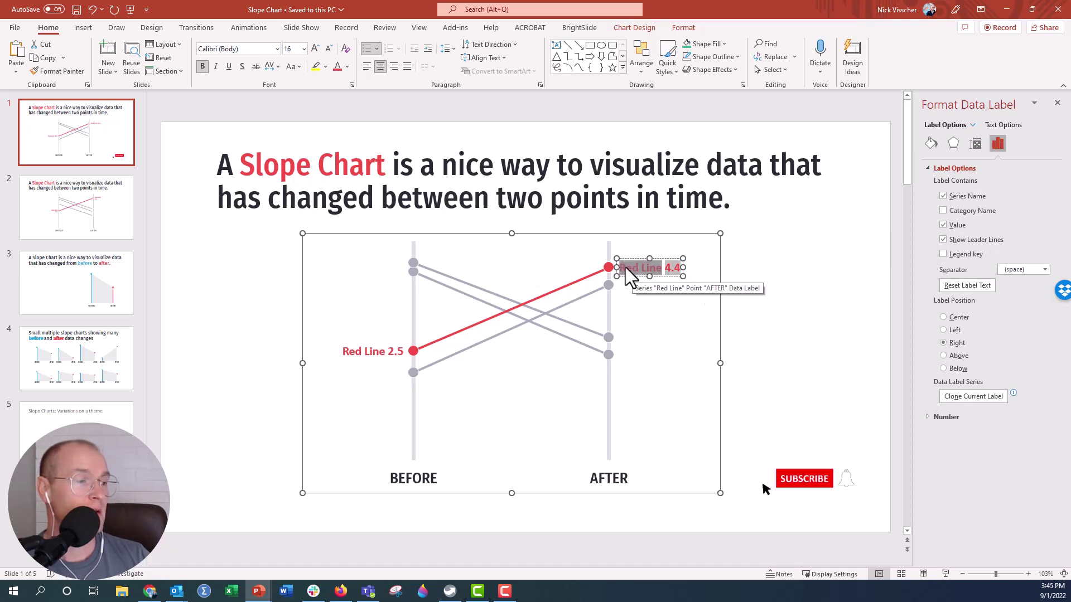
right_click(625, 268)
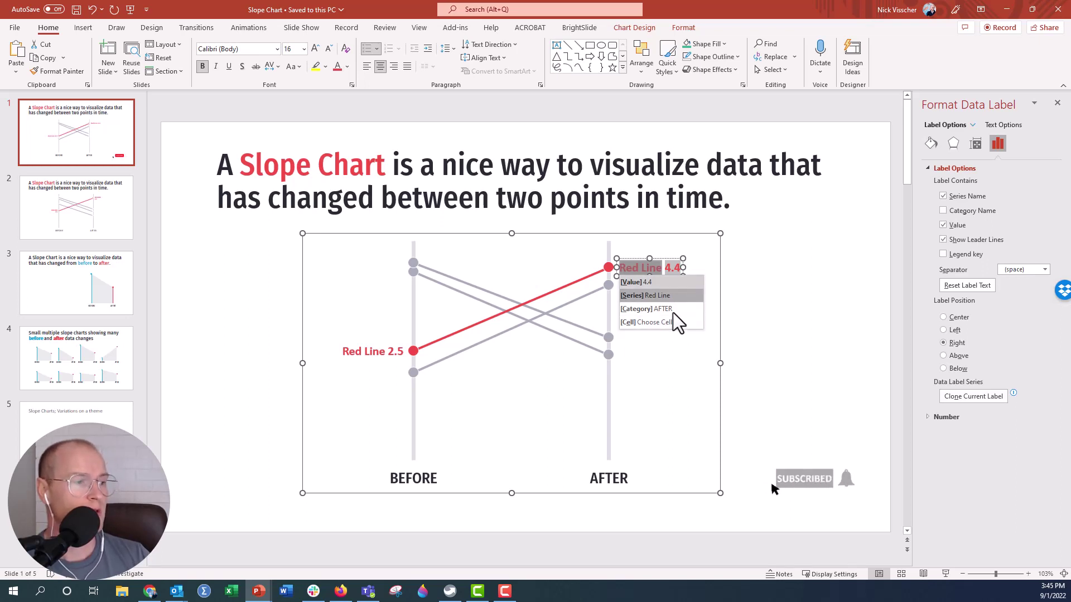
left_click(671, 284)
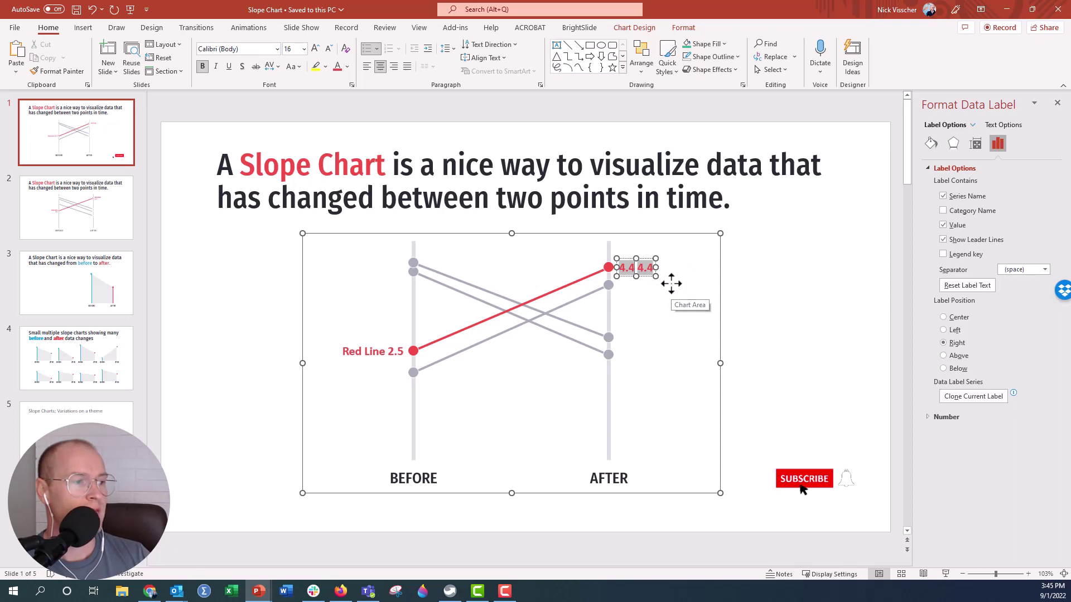
left_click(643, 269)
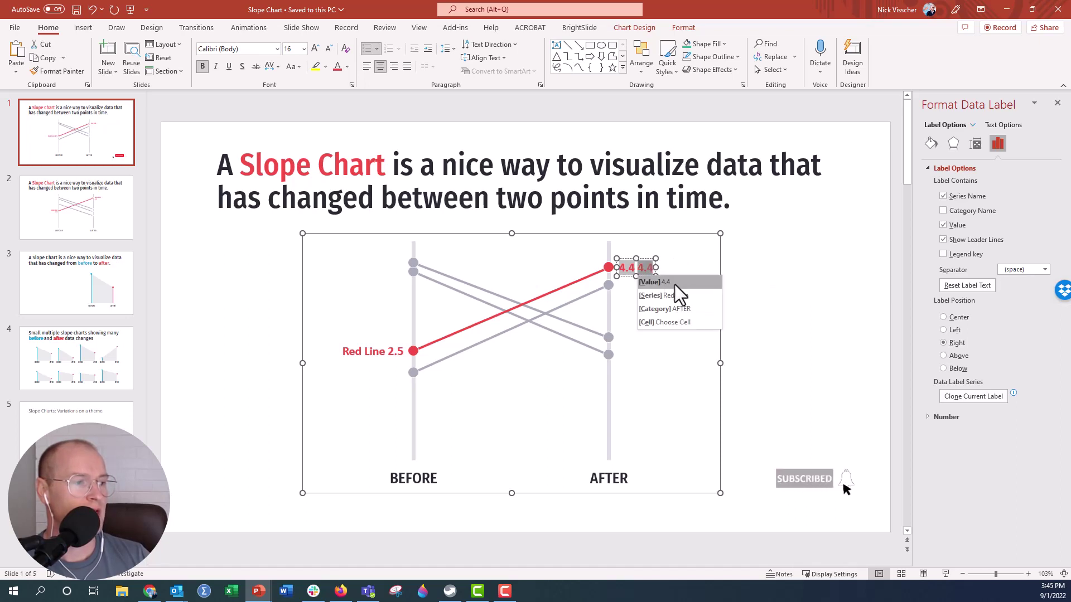
left_click(698, 295)
left_click(792, 337)
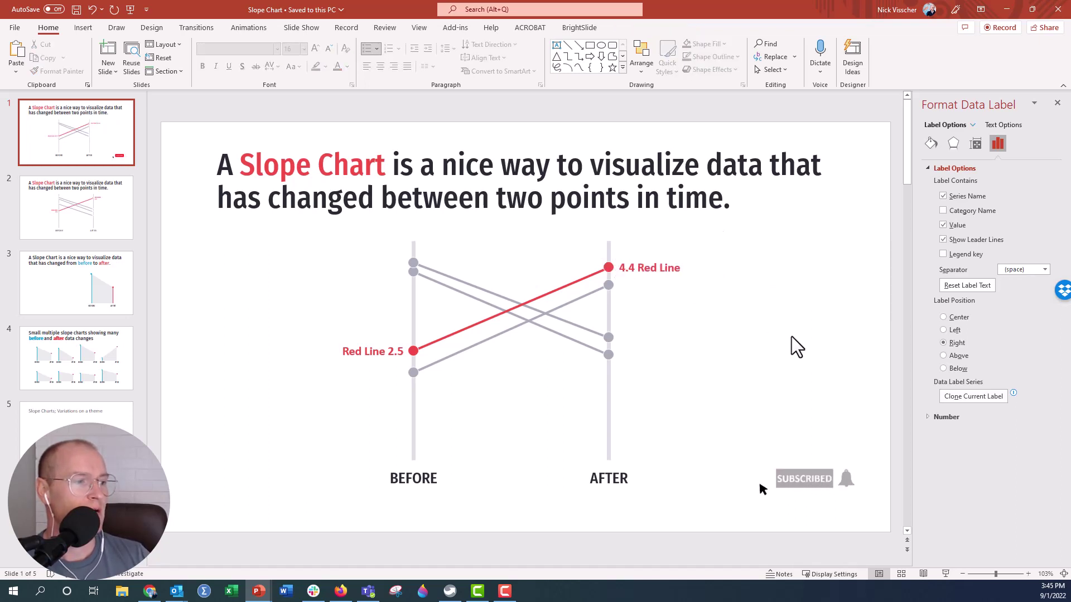